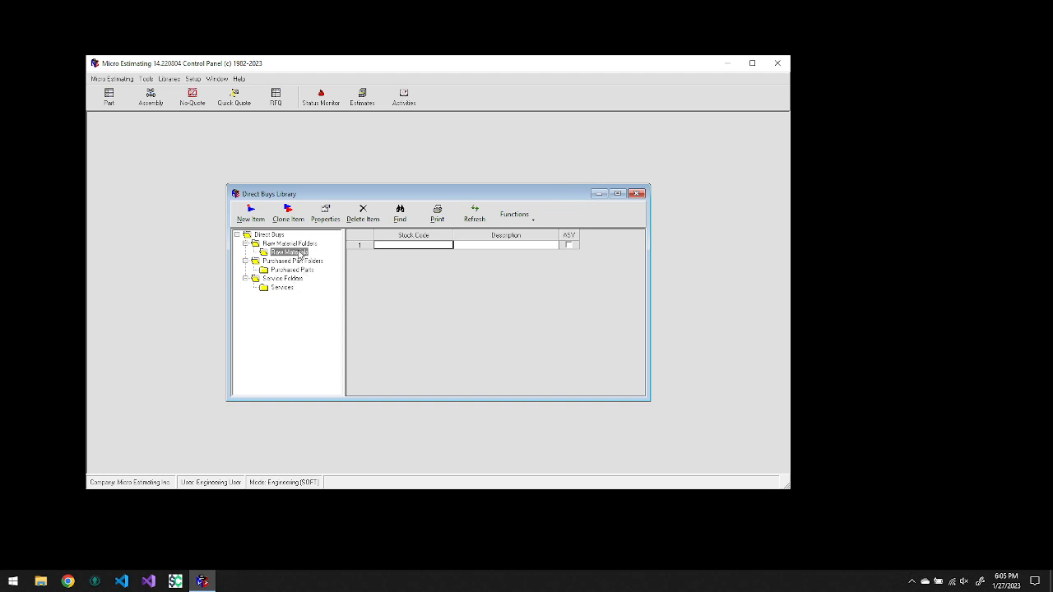
Start a new item in the Raw Materials folder and examine the material choices and the Material Search list
{"action": "left_click", "coordinate": [300, 254]}
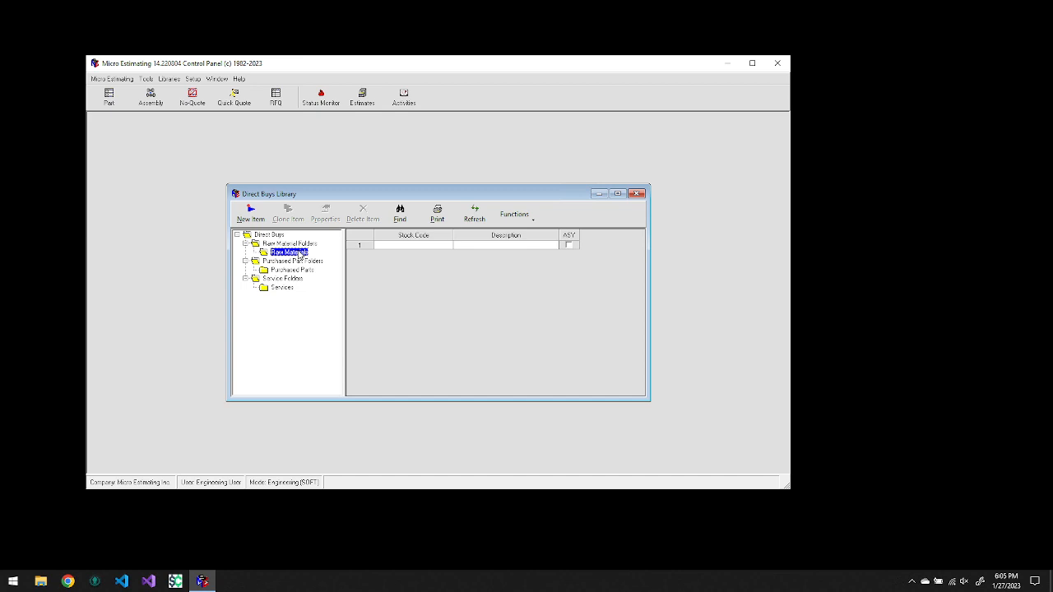
{"action": "left_click", "coordinate": [252, 217]}
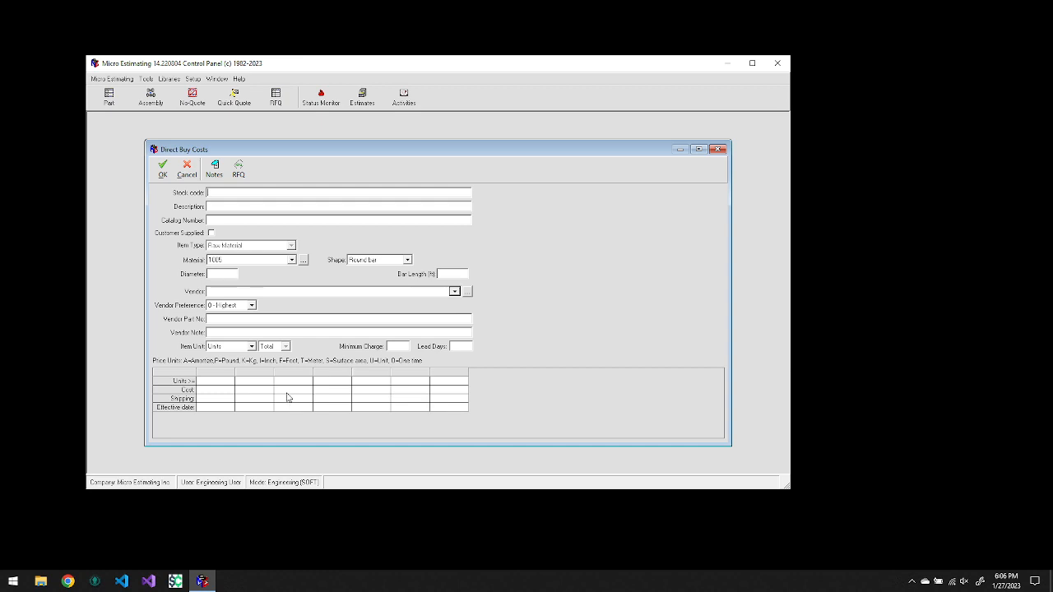
{"action": "left_click", "coordinate": [291, 260]}
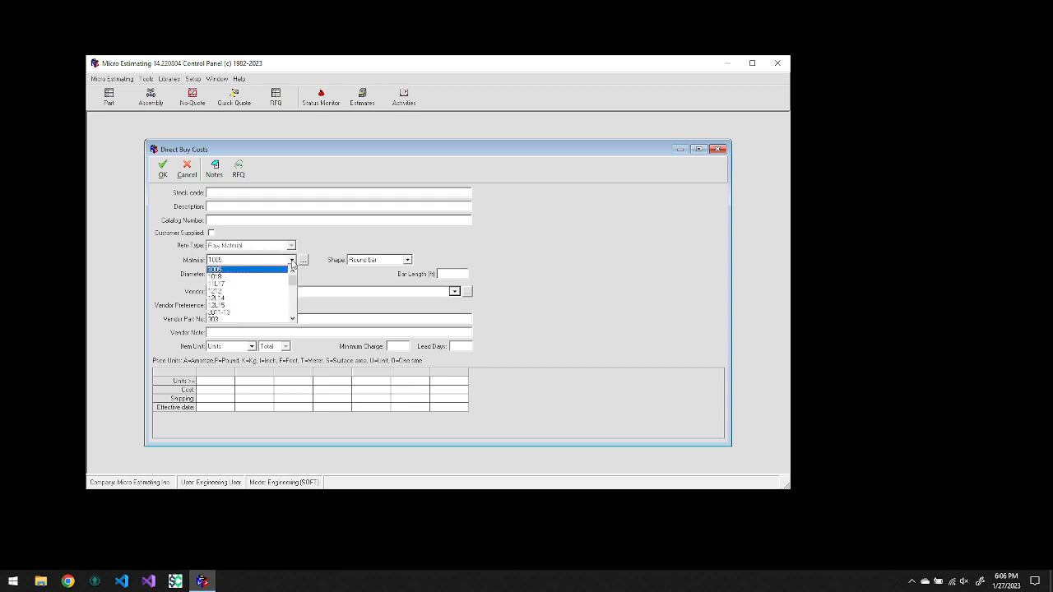
{"action": "left_click", "coordinate": [291, 261]}
{"action": "left_click", "coordinate": [303, 260]}
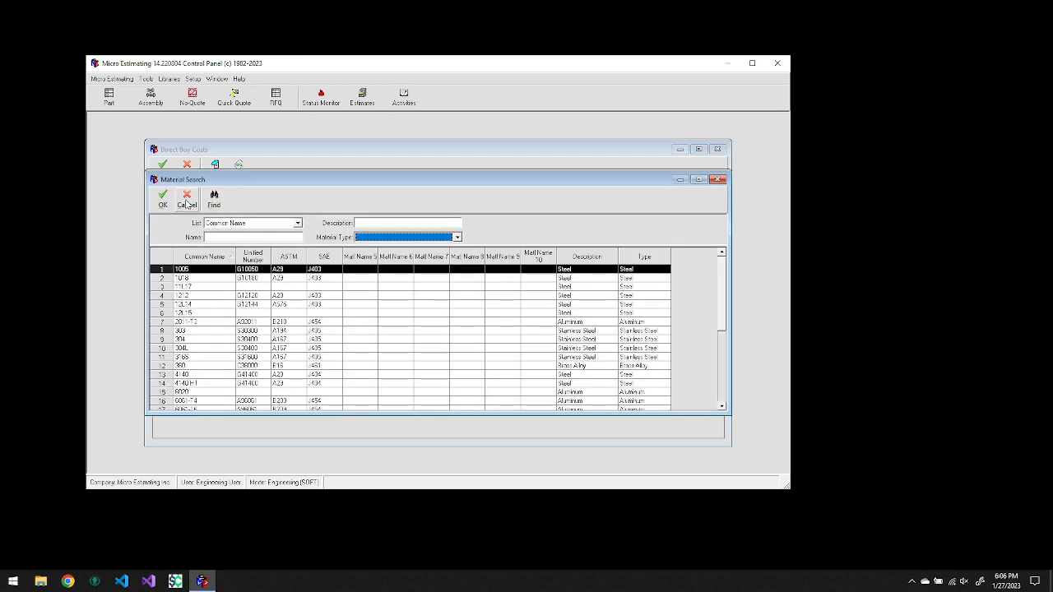
{"action": "left_click", "coordinate": [187, 205]}
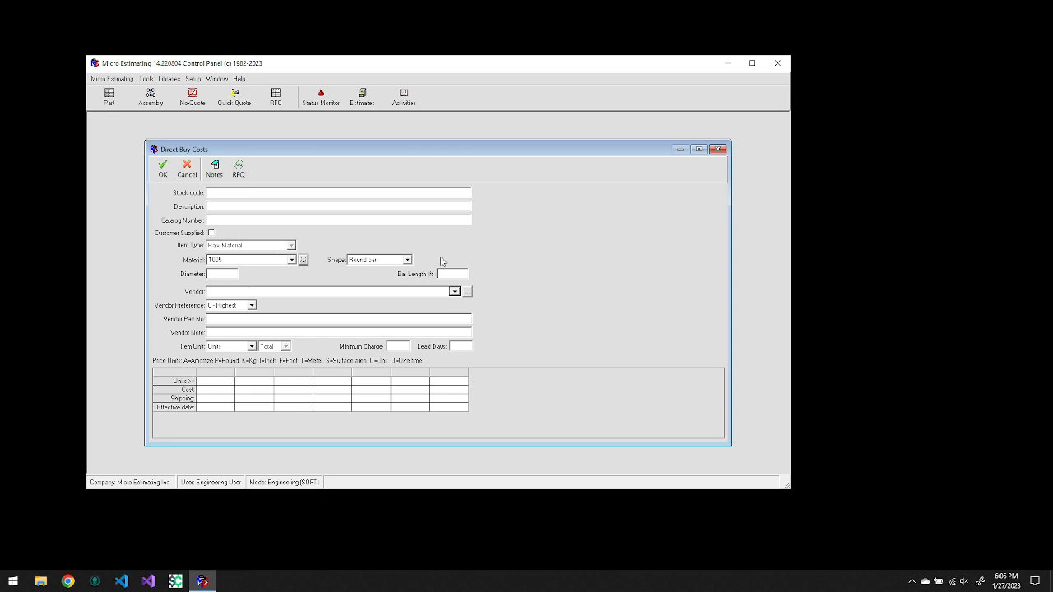
Examine the shapes available for the new raw material item
{"action": "left_click", "coordinate": [407, 260]}
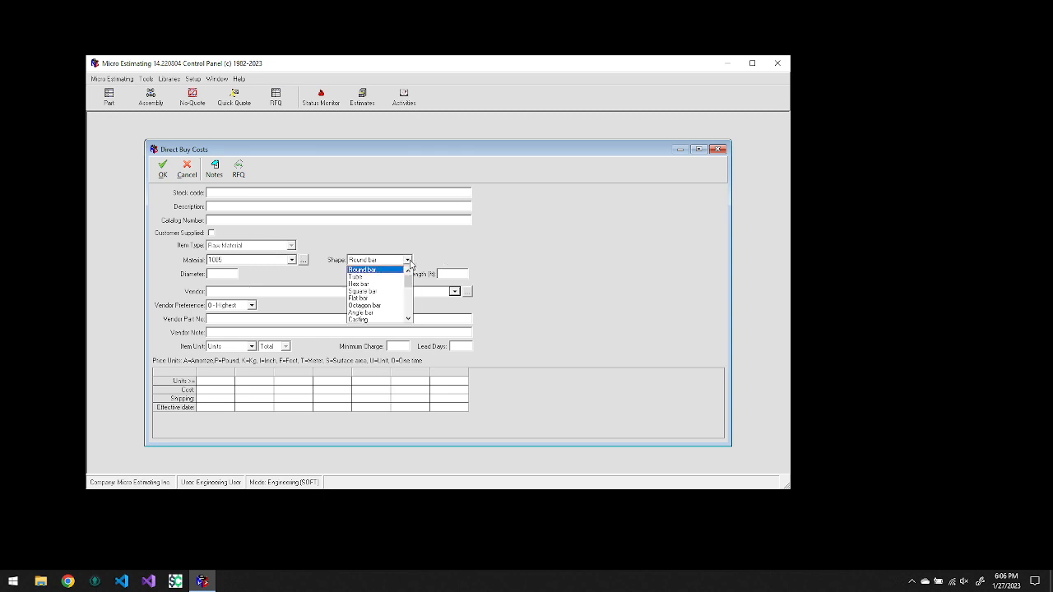
{"action": "left_click", "coordinate": [408, 263]}
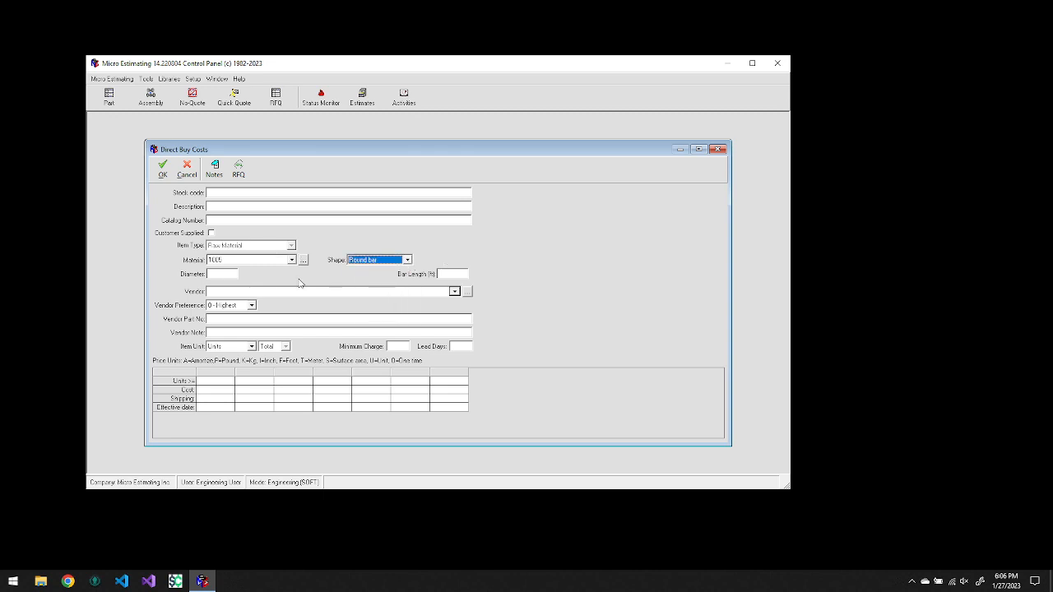
{"action": "left_click", "coordinate": [264, 281]}
Try to add Micro Estimating Systems, Inc. as a vendor for the raw material item, and discard the item
{"action": "left_click", "coordinate": [453, 292]}
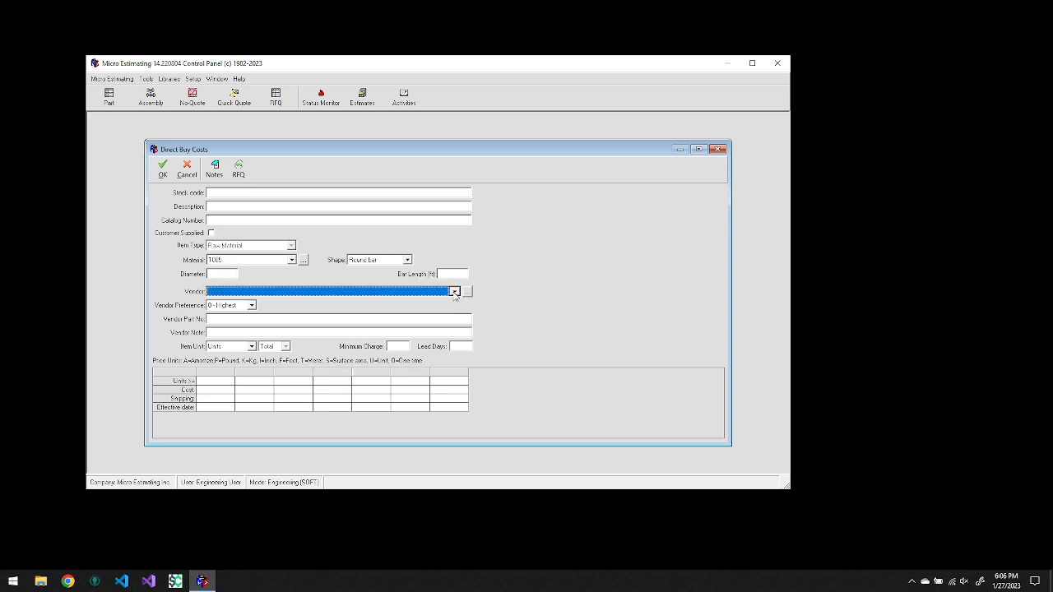
{"action": "left_click", "coordinate": [466, 292]}
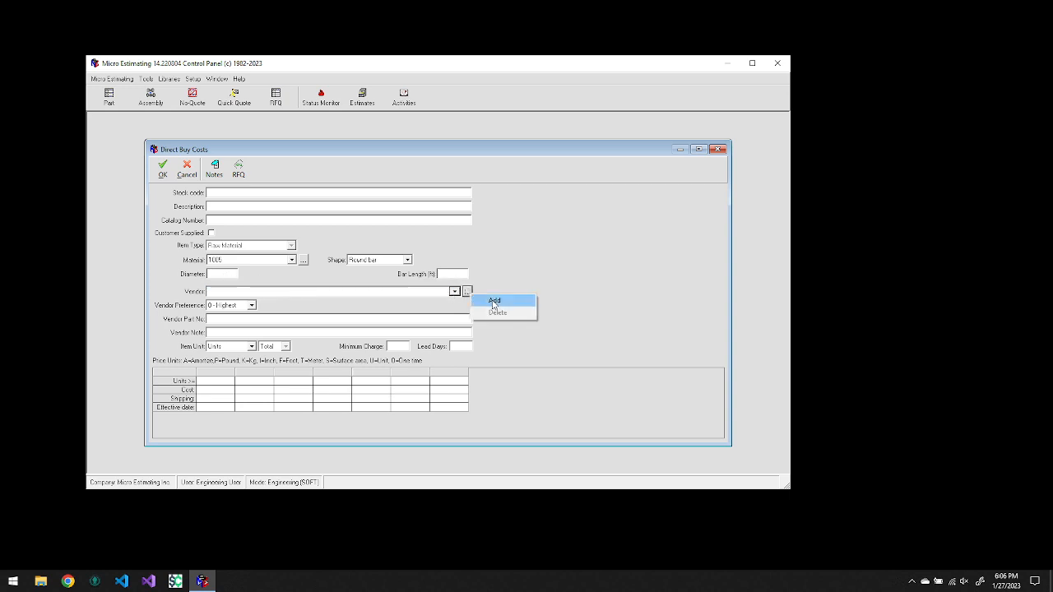
{"action": "left_click", "coordinate": [493, 302]}
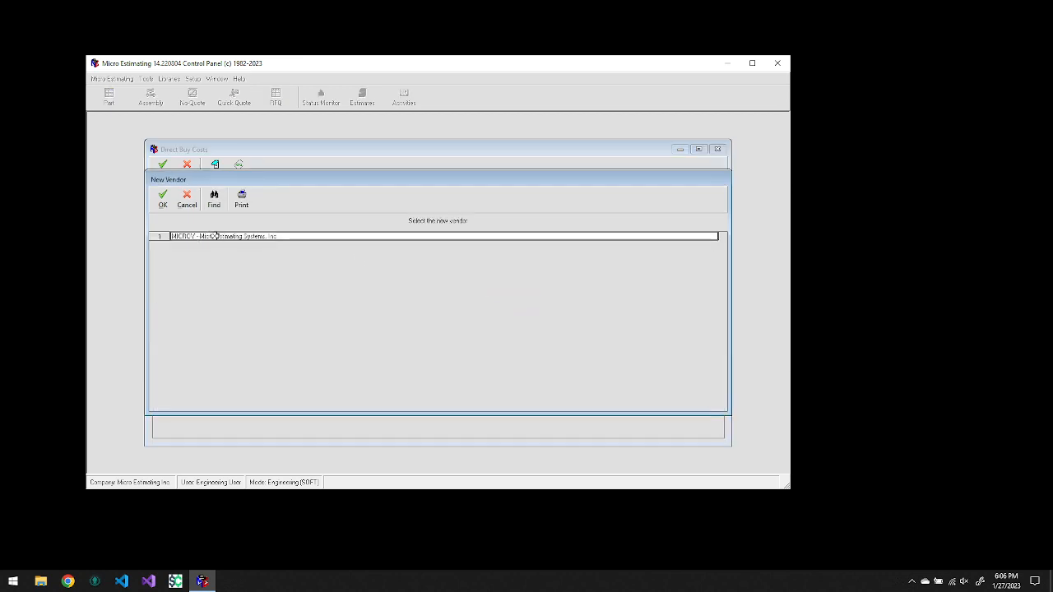
{"action": "left_click", "coordinate": [163, 199]}
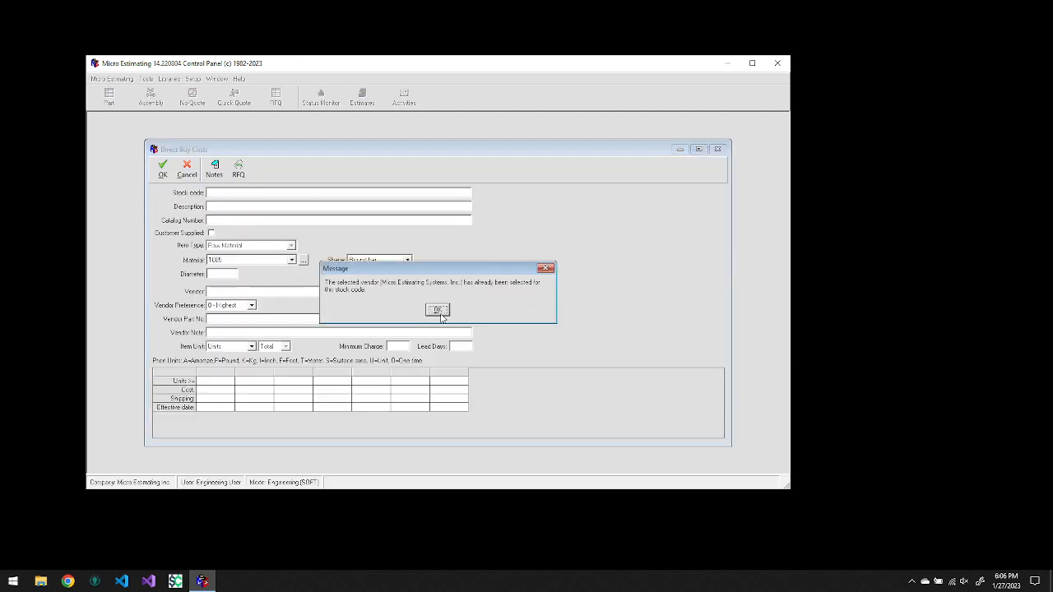
{"action": "left_click", "coordinate": [441, 314]}
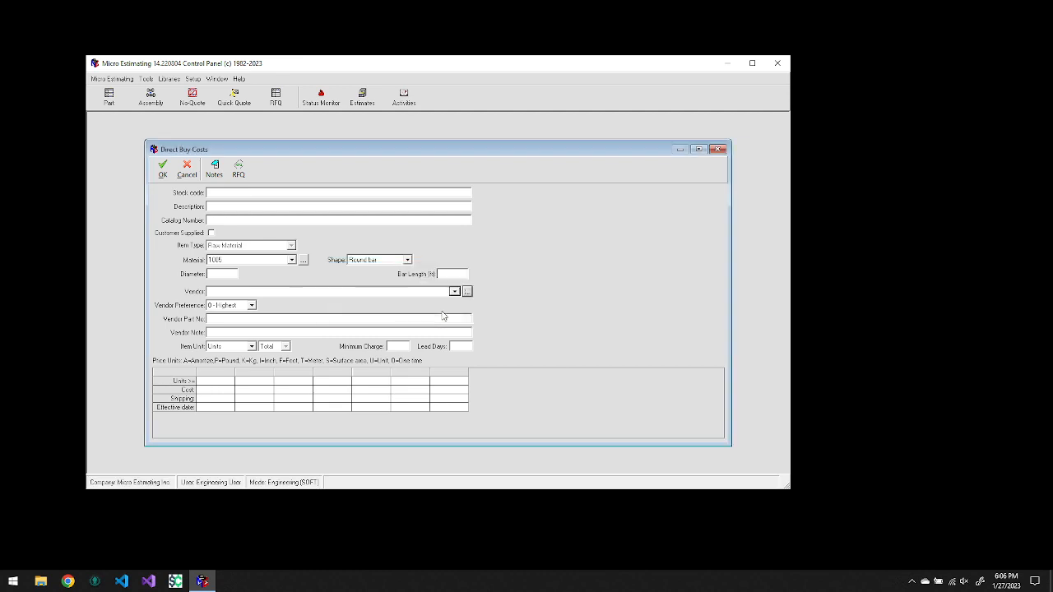
{"action": "left_click", "coordinate": [454, 292]}
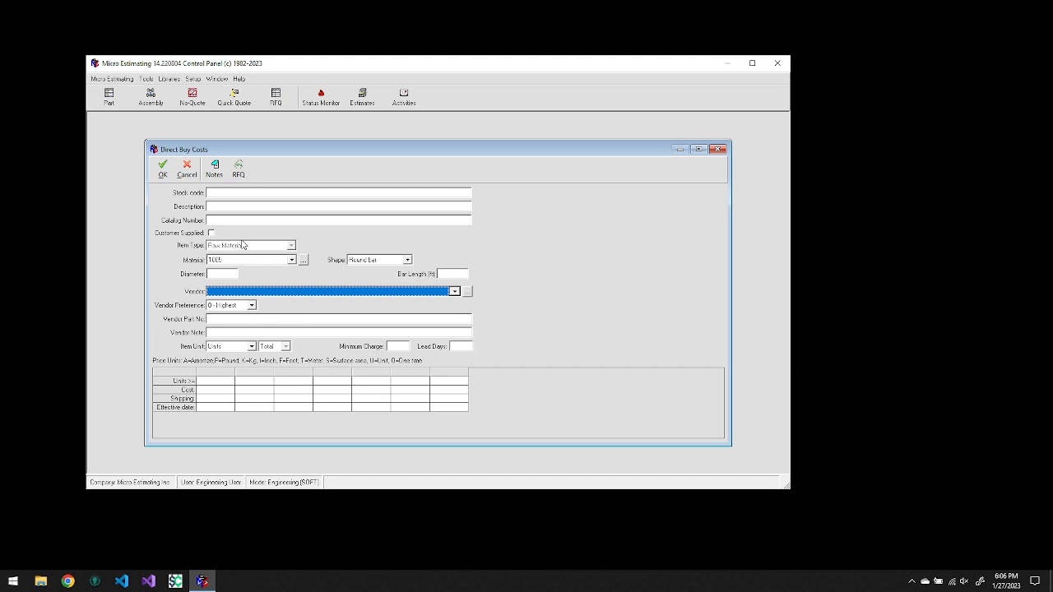
{"action": "left_click", "coordinate": [187, 173]}
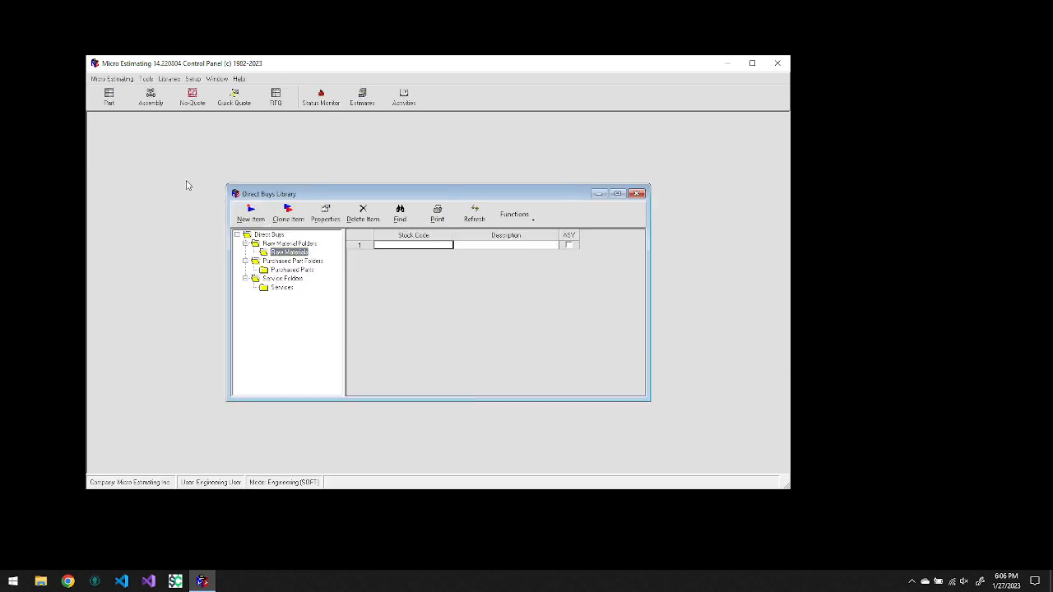
View the cost fields of a new item in the Purchased Parts folder and cancel it
{"action": "left_click", "coordinate": [290, 273]}
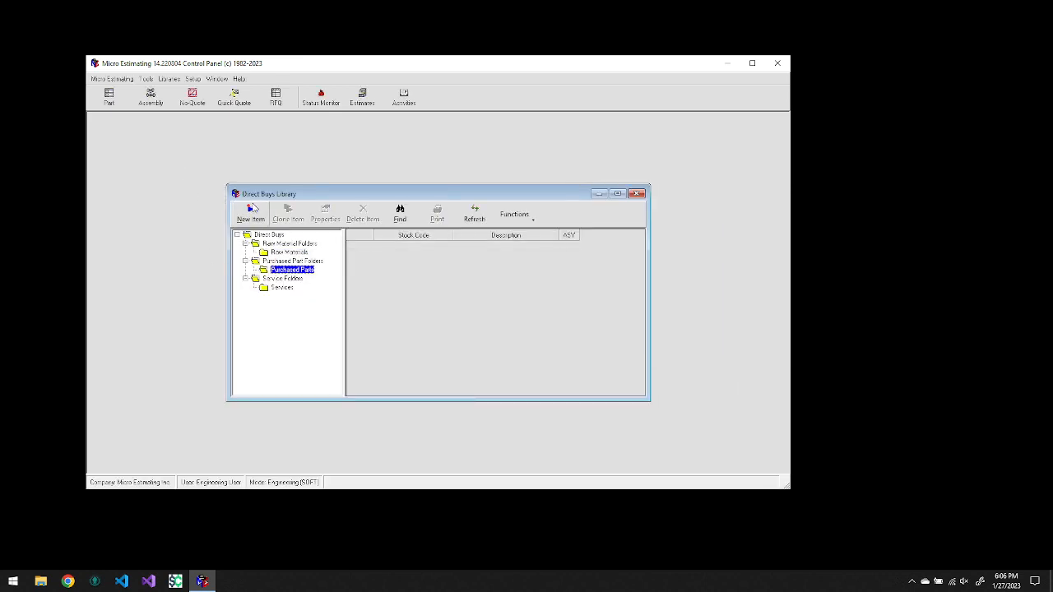
{"action": "left_click", "coordinate": [250, 212]}
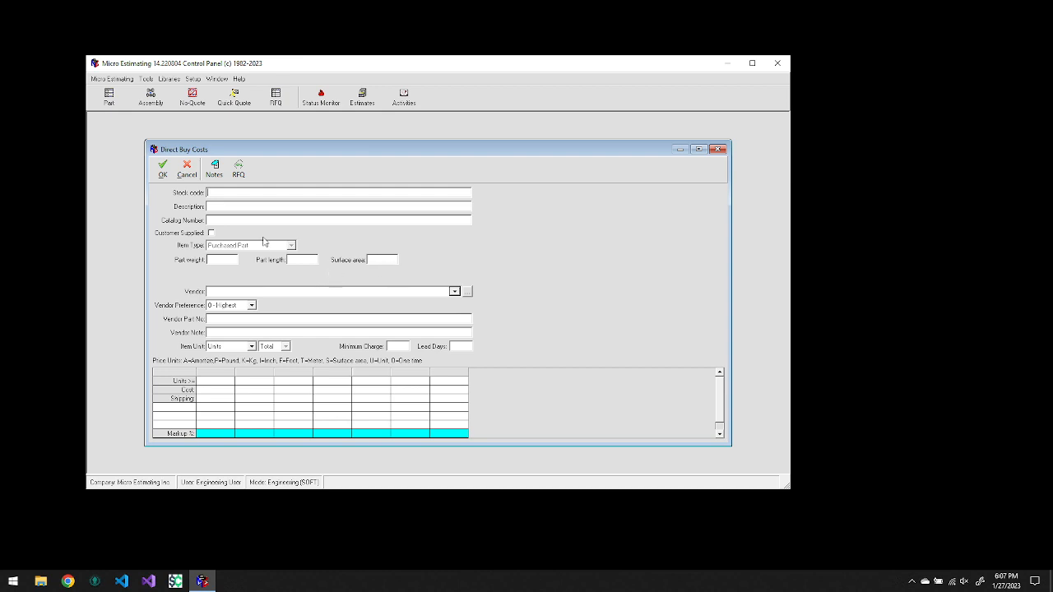
{"action": "left_click", "coordinate": [187, 171]}
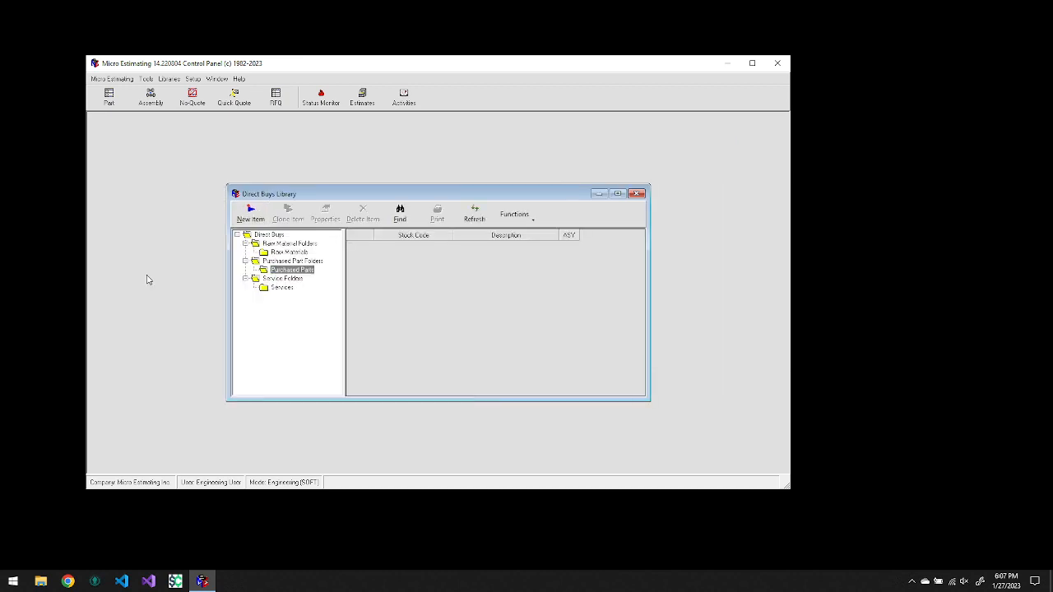
View the cost fields of a new item in the Services folder and cancel it
{"action": "left_click", "coordinate": [282, 287]}
{"action": "left_click", "coordinate": [250, 213]}
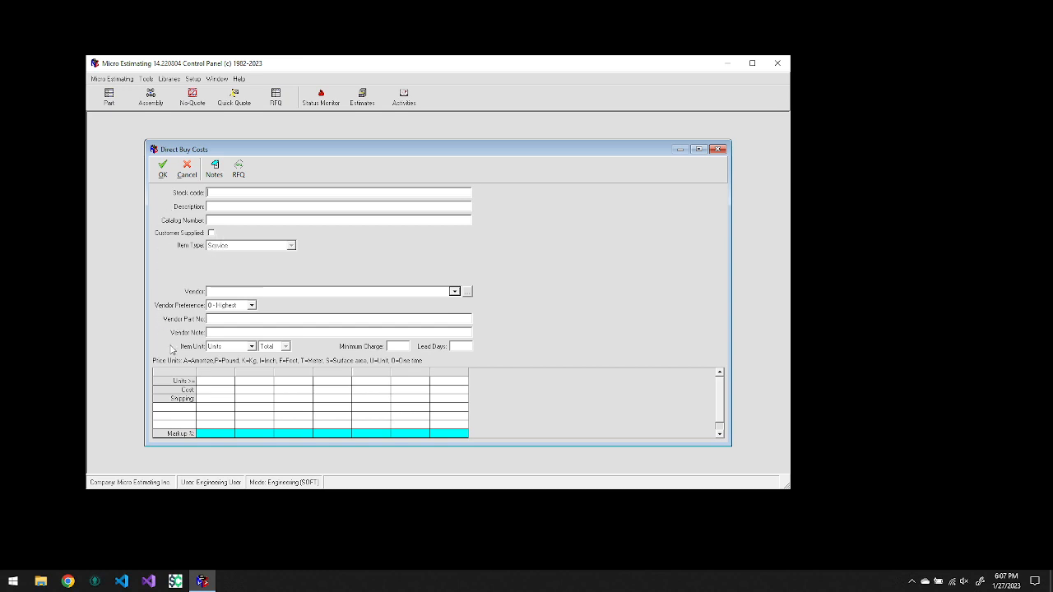
{"action": "left_click", "coordinate": [187, 169]}
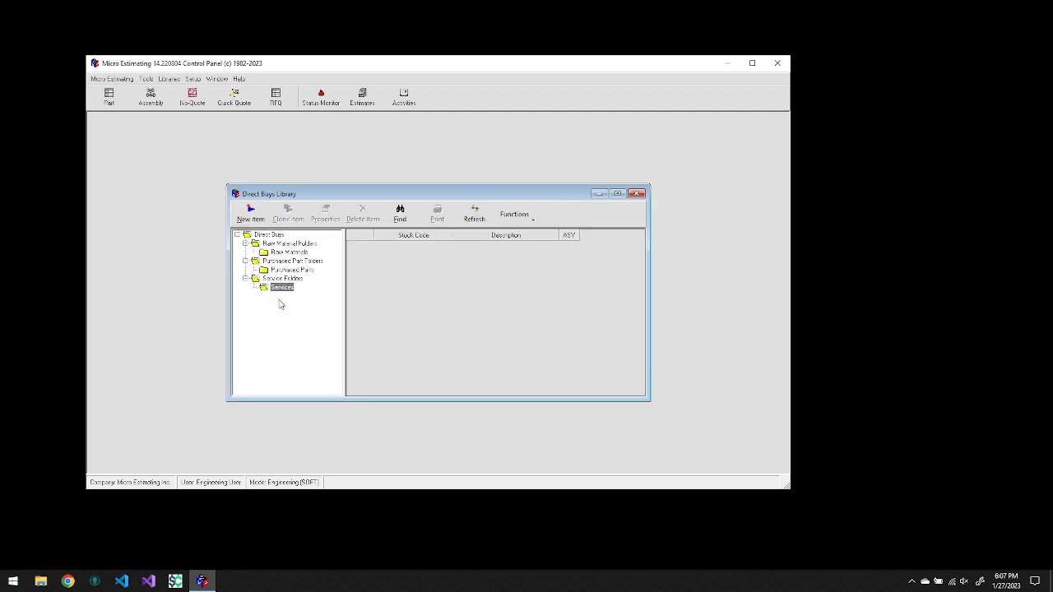
Open the Direct Buy Import profile in the library's import function for editing and examine the supported file types
{"action": "left_click", "coordinate": [529, 222]}
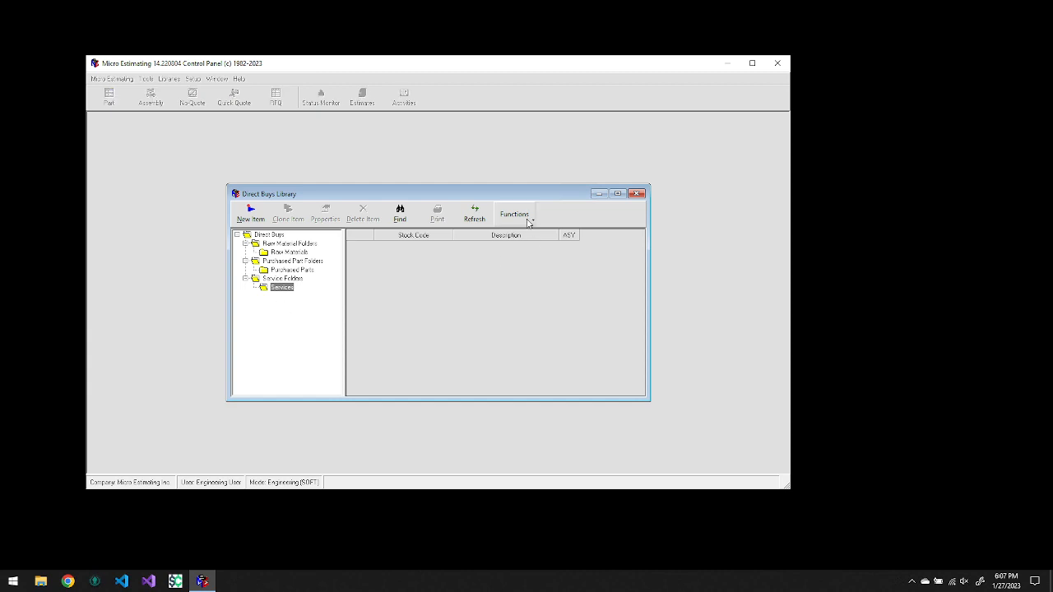
{"action": "left_click", "coordinate": [529, 222]}
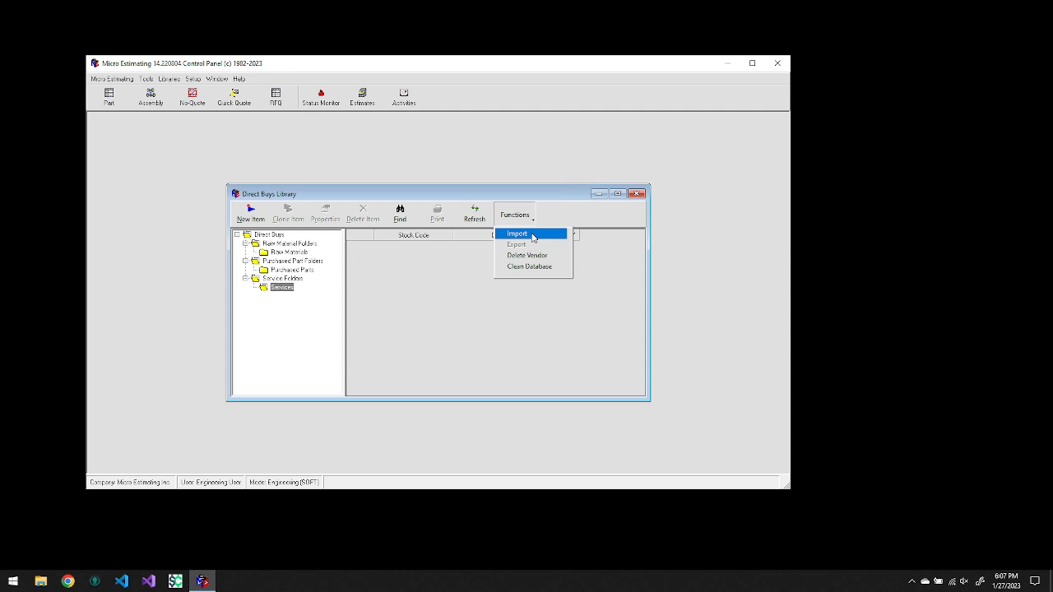
{"action": "left_click", "coordinate": [532, 237]}
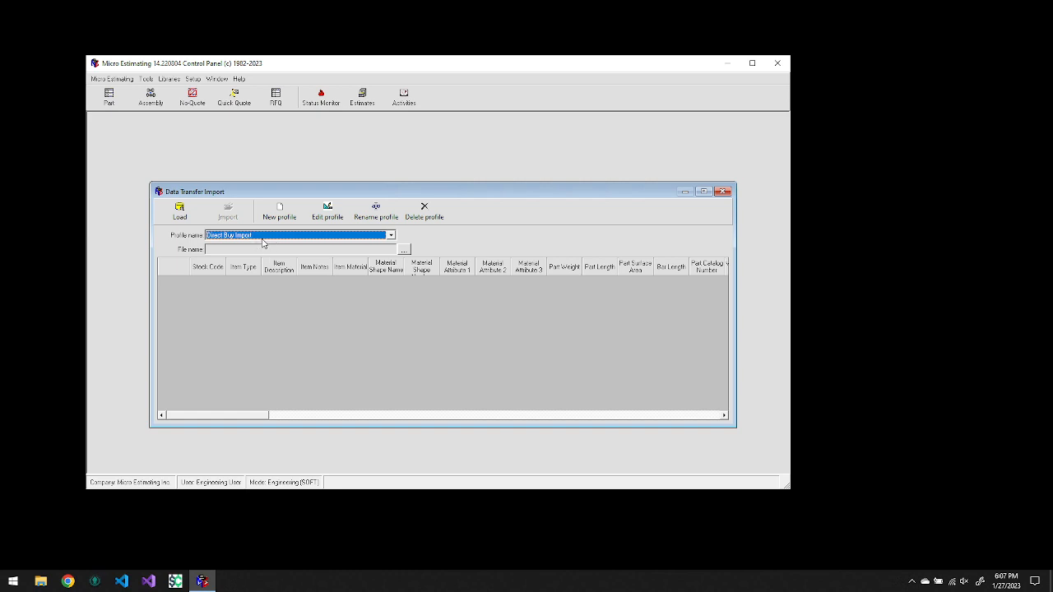
{"action": "left_click", "coordinate": [327, 208]}
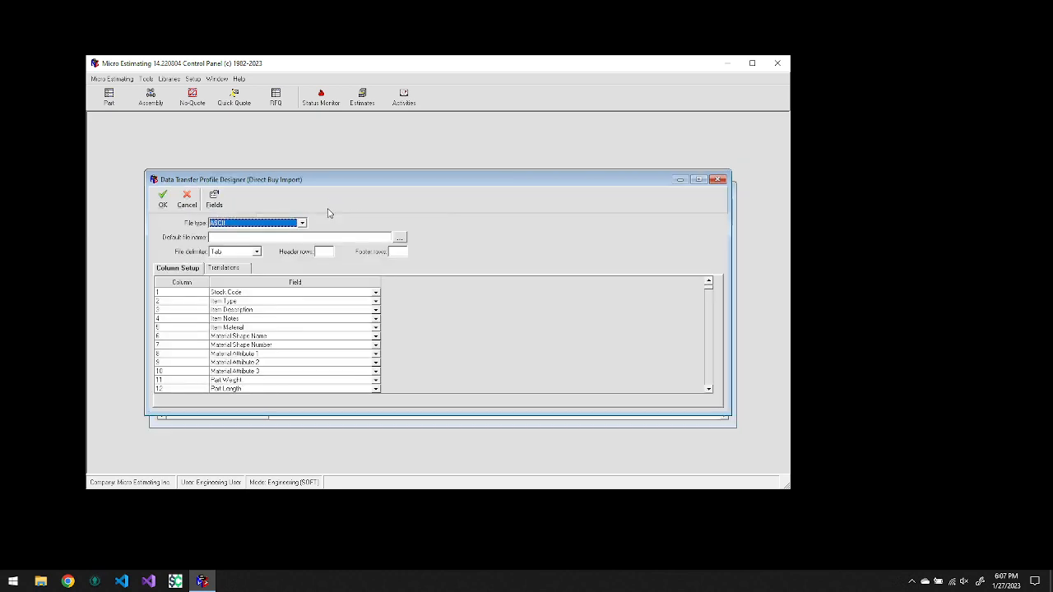
{"action": "left_click", "coordinate": [302, 223]}
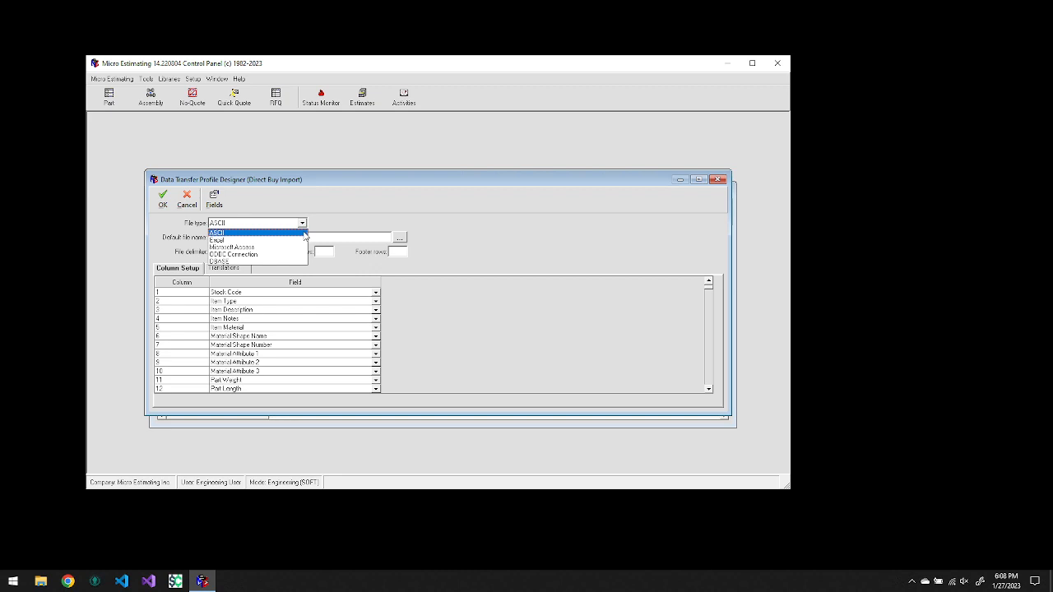
{"action": "left_click", "coordinate": [302, 225]}
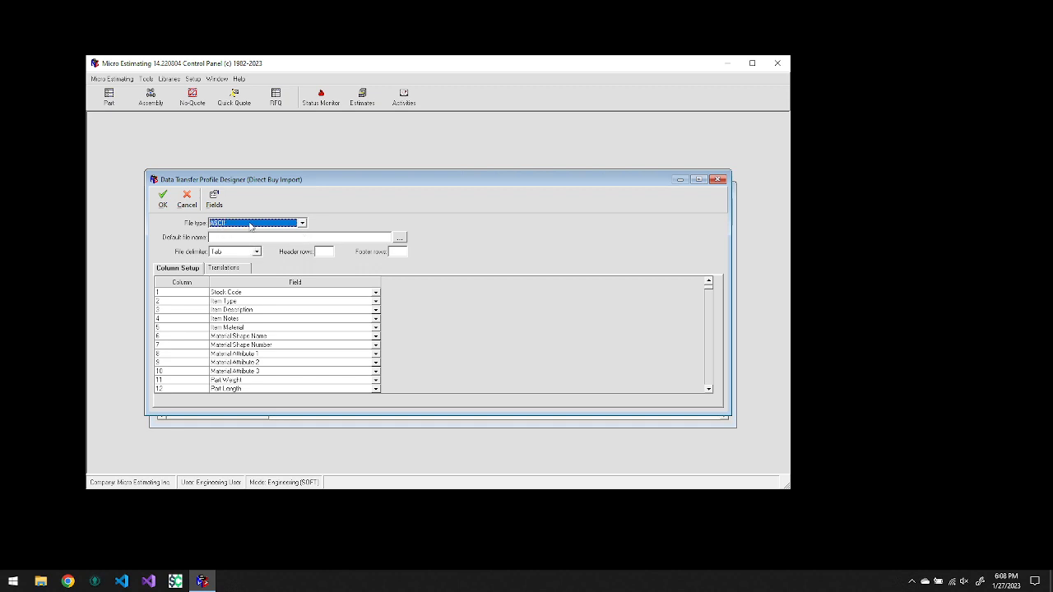
Set the import profile's file delimiter to Comma
{"action": "left_click", "coordinate": [256, 253]}
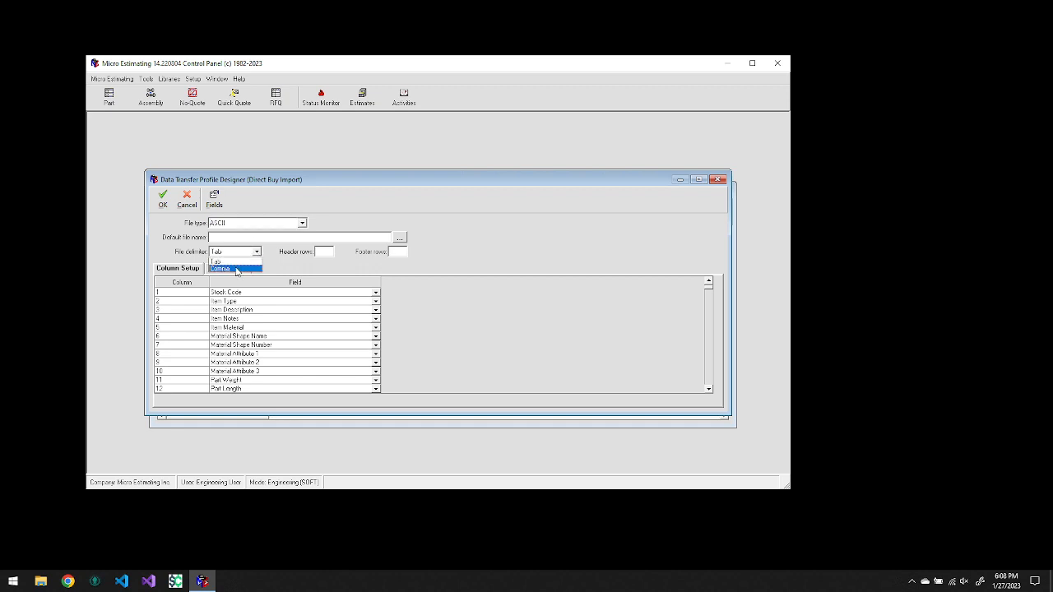
{"action": "left_click", "coordinate": [236, 269]}
{"action": "left_click", "coordinate": [283, 272]}
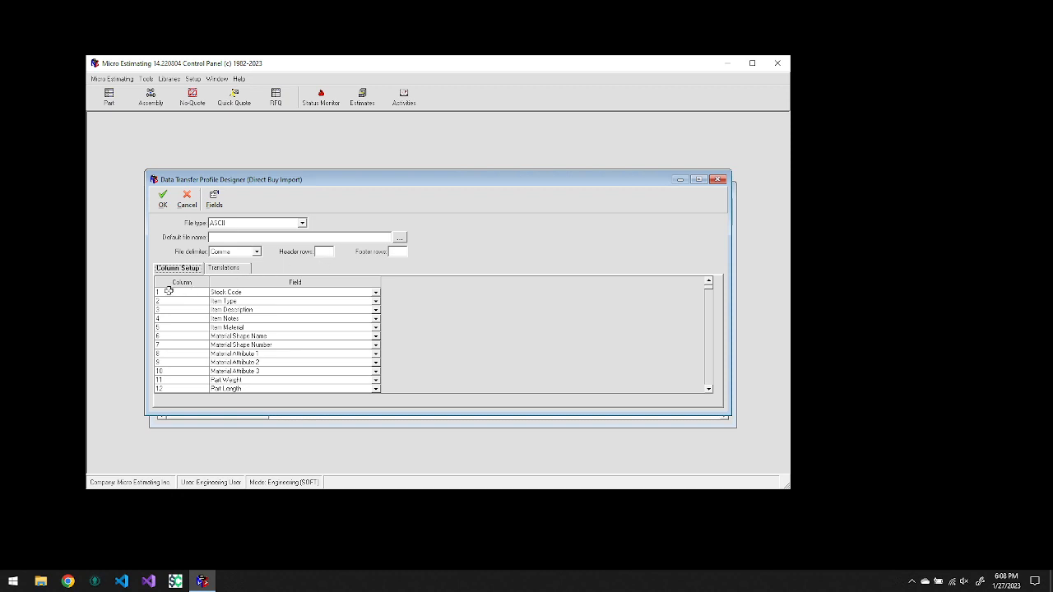
Examine the fields that can be assigned to column 1 in the import profile's column setup
{"action": "left_click", "coordinate": [375, 293]}
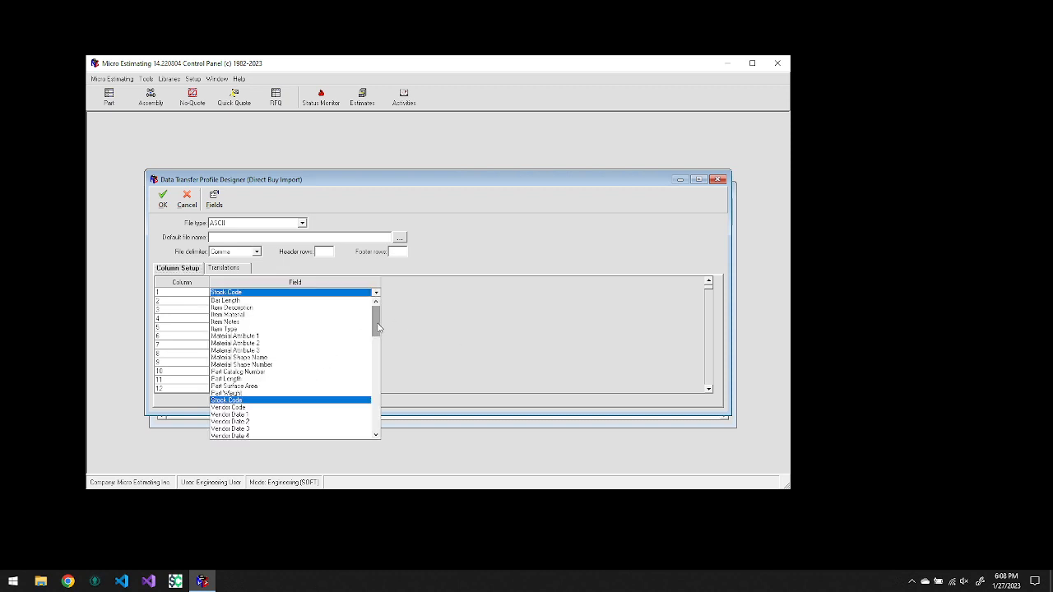
{"action": "left_click_drag", "start_coordinate": [377, 327], "coordinate": [379, 433]}
{"action": "left_click", "coordinate": [375, 294]}
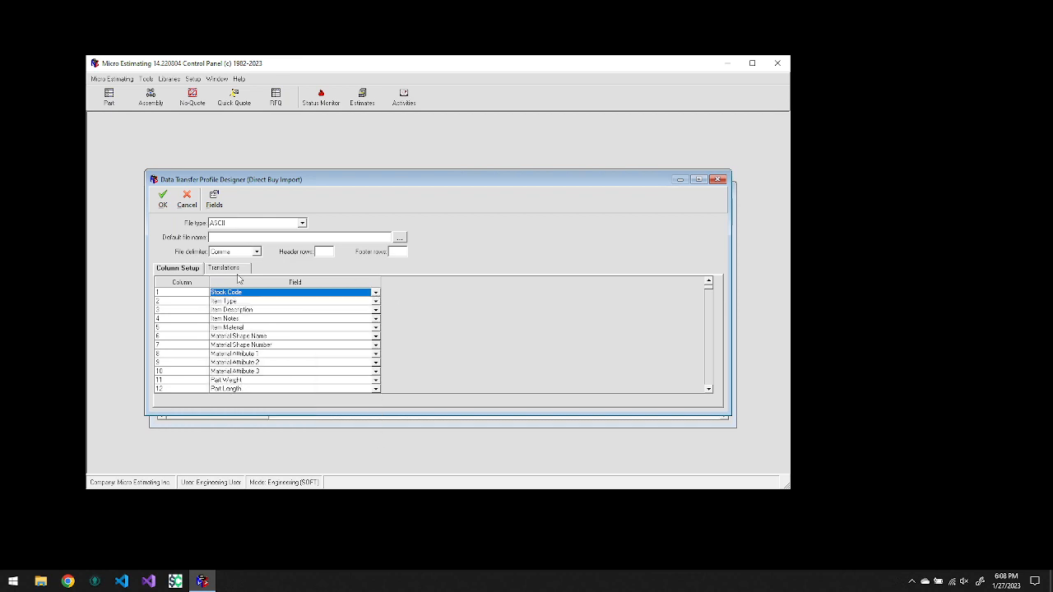
Review the complete list of Direct Buys field names and descriptions, and close it
{"action": "left_click", "coordinate": [213, 204]}
{"action": "left_click", "coordinate": [213, 204]}
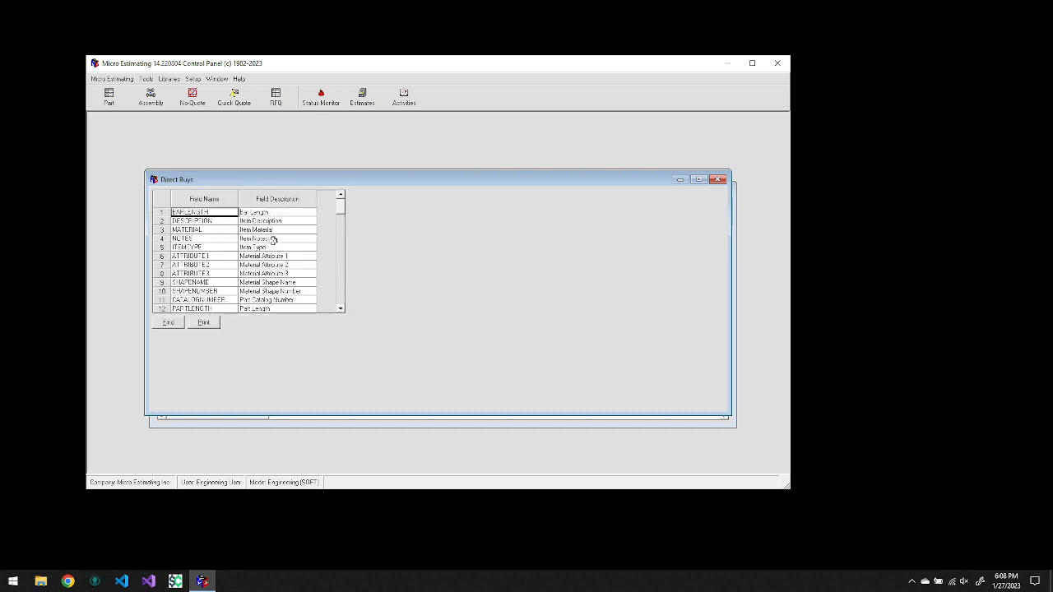
{"action": "left_click_drag", "start_coordinate": [341, 207], "coordinate": [343, 306]}
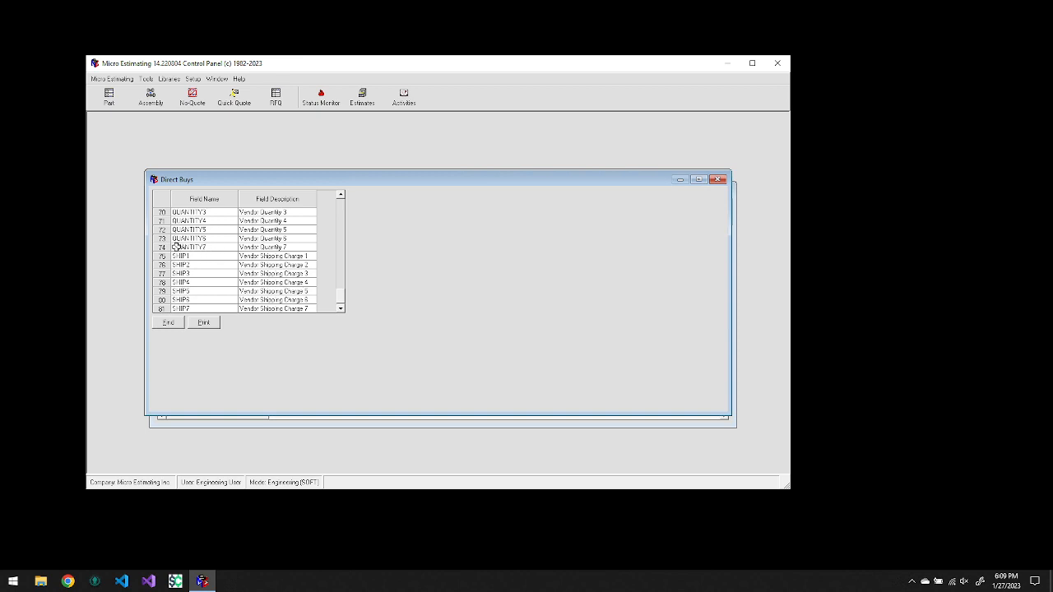
{"action": "left_click", "coordinate": [718, 179]}
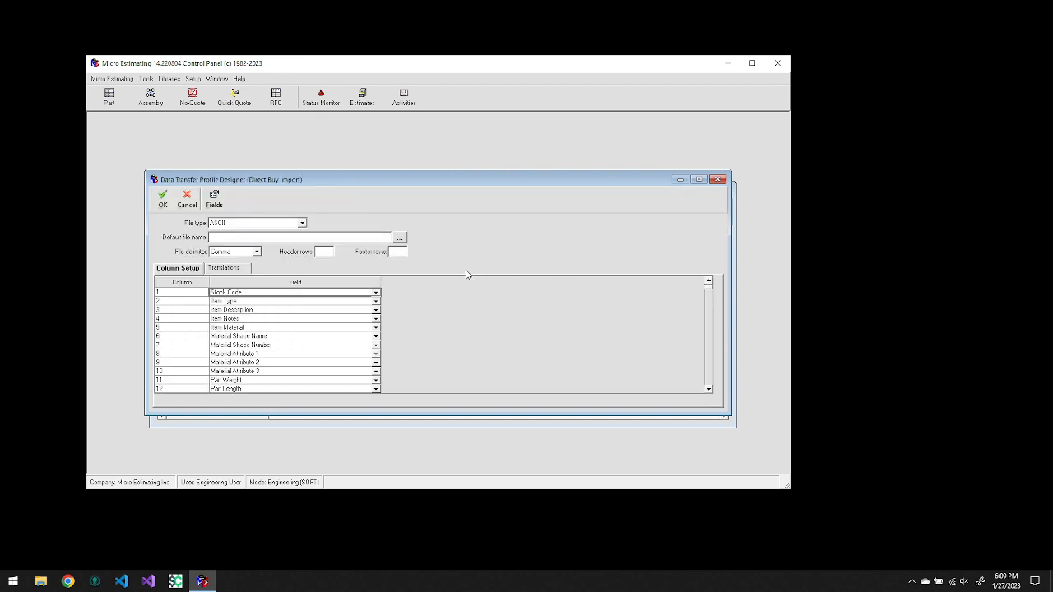
Choose Bar Length as the first translation field in the import profile, and discard the profile changes
{"action": "left_click", "coordinate": [237, 272]}
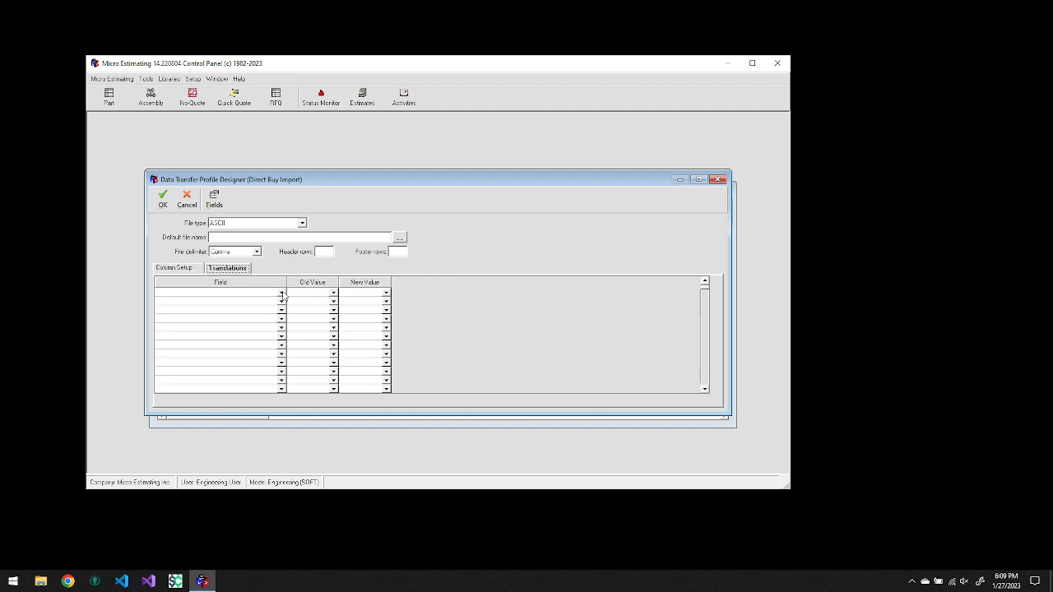
{"action": "left_click", "coordinate": [281, 293]}
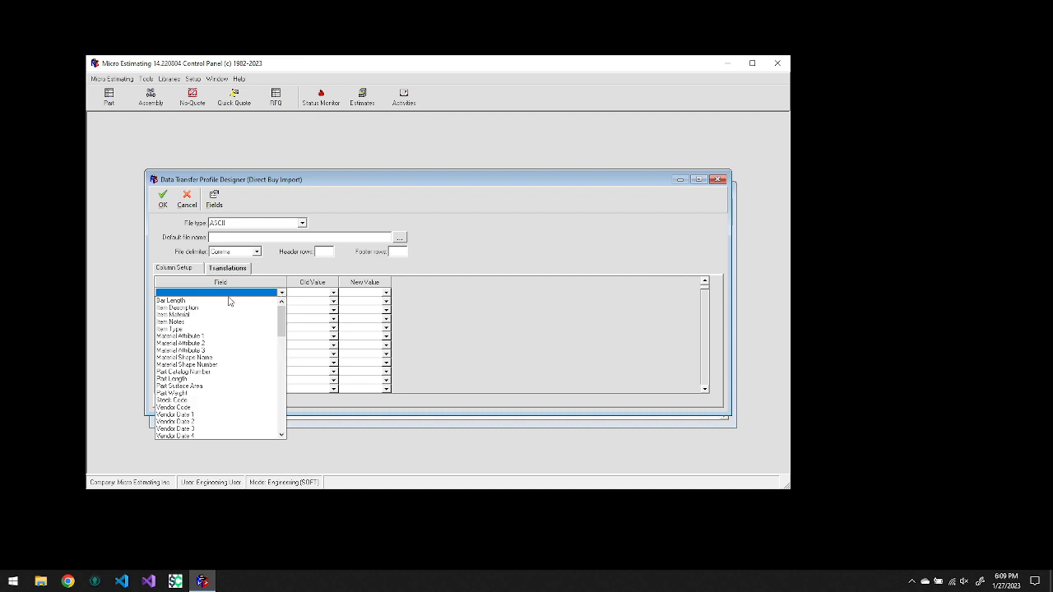
{"action": "left_click", "coordinate": [186, 301]}
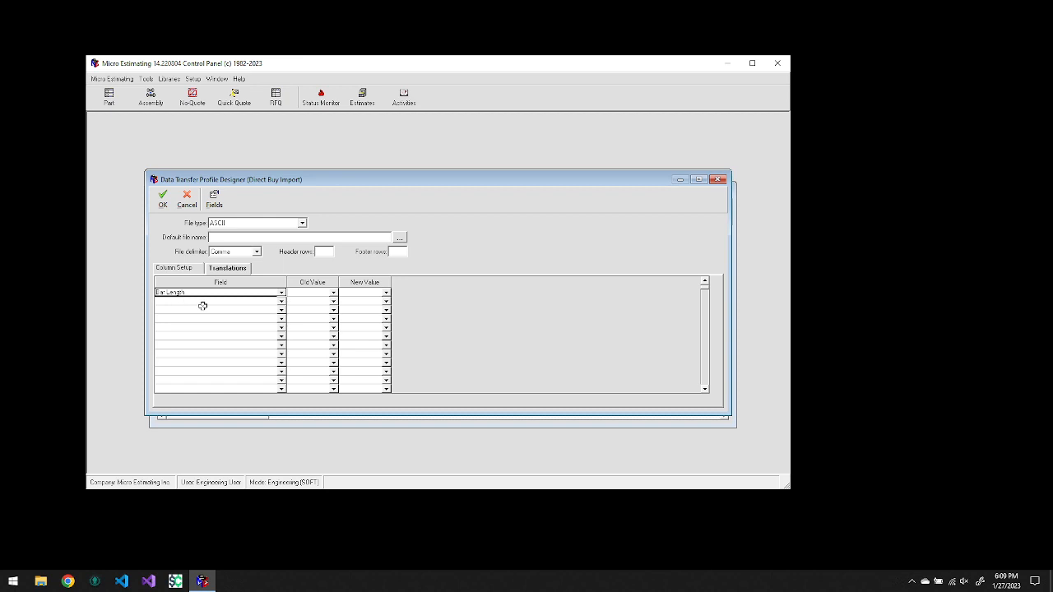
{"action": "left_click", "coordinate": [186, 201]}
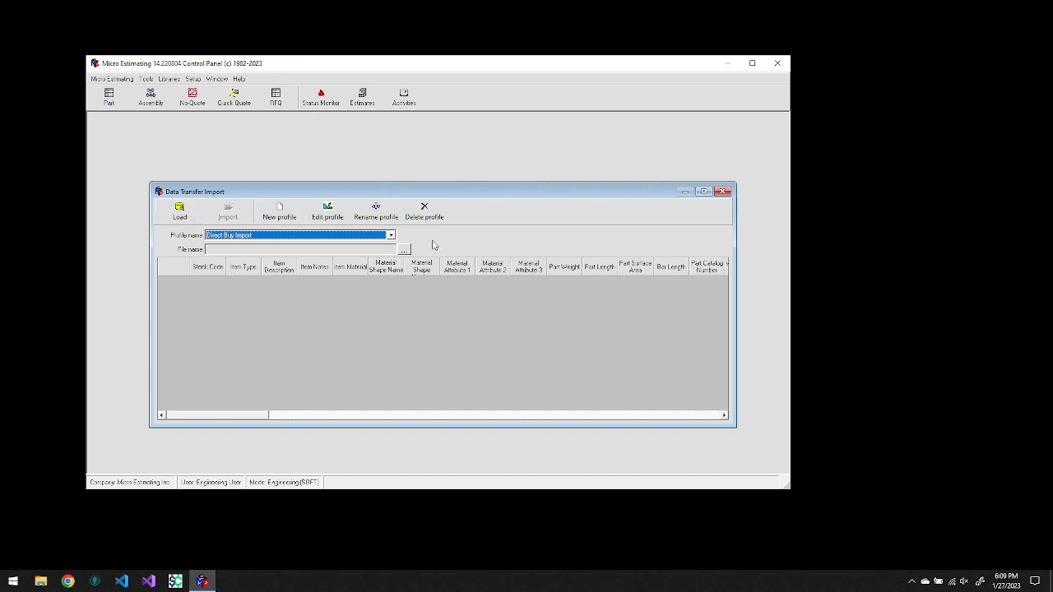
Close the Data Transfer Import window and return to the Direct Buys Library
{"action": "left_click", "coordinate": [279, 215]}
{"action": "left_click", "coordinate": [724, 193]}
{"action": "left_click", "coordinate": [724, 192]}
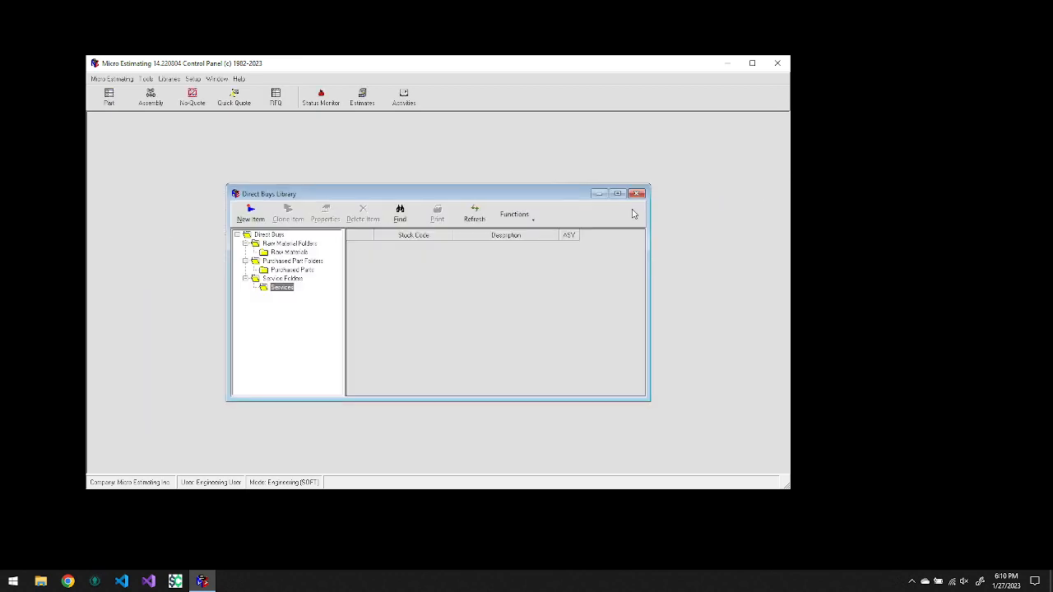
Review the functions offered for the Direct Buys Library and close the library
{"action": "left_click", "coordinate": [533, 216]}
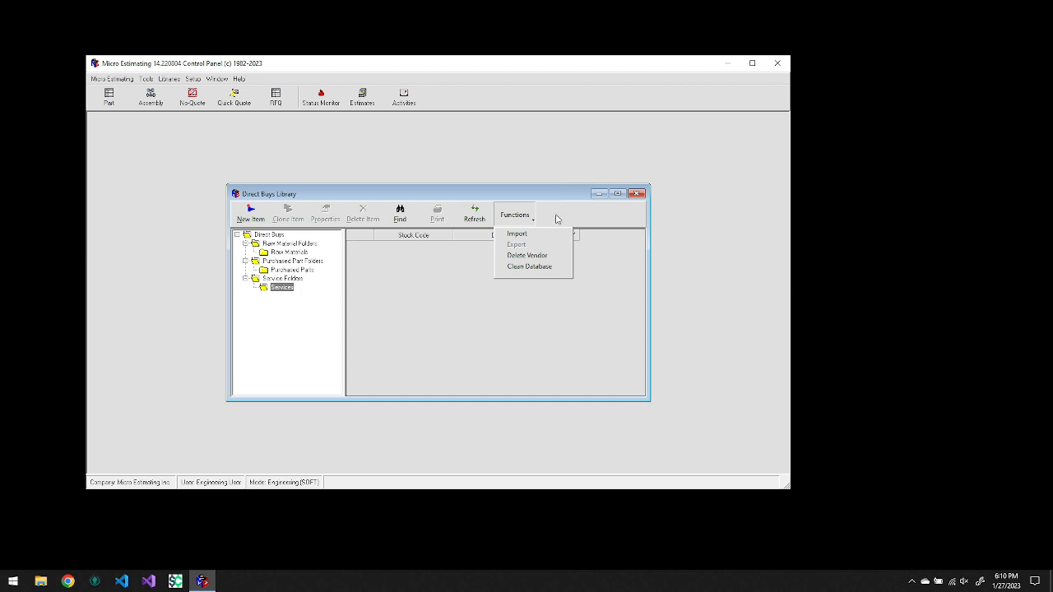
{"action": "left_click_drag", "start_coordinate": [551, 198], "coordinate": [539, 199]}
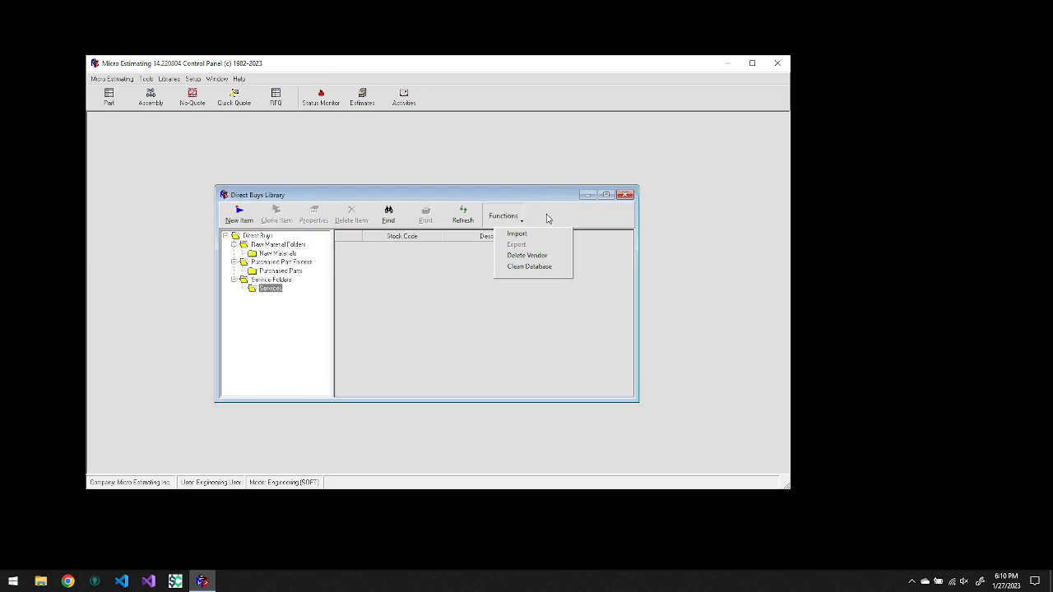
{"action": "left_click", "coordinate": [627, 197]}
{"action": "left_click", "coordinate": [628, 196]}
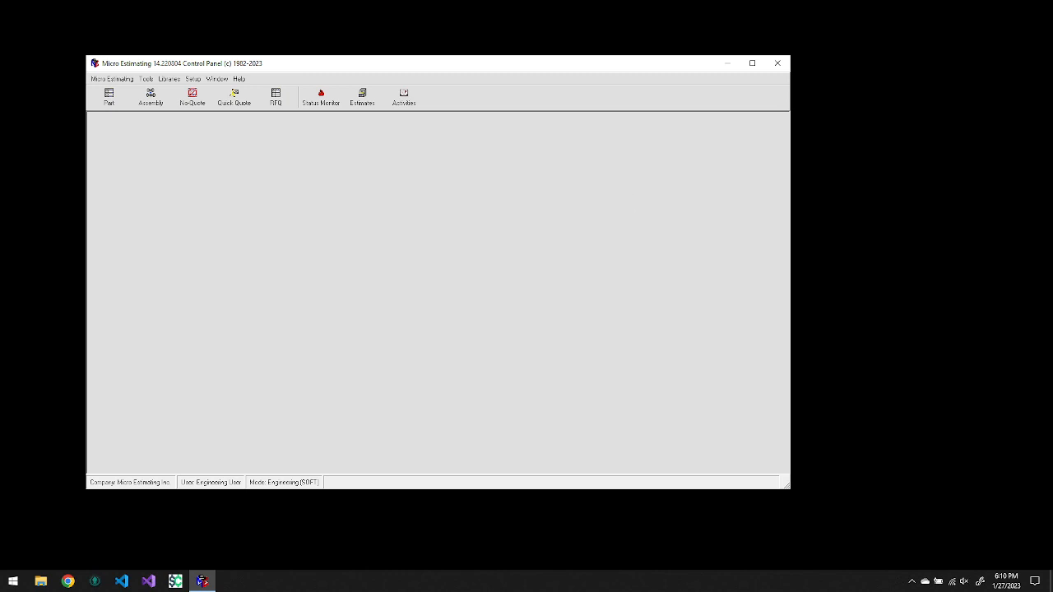